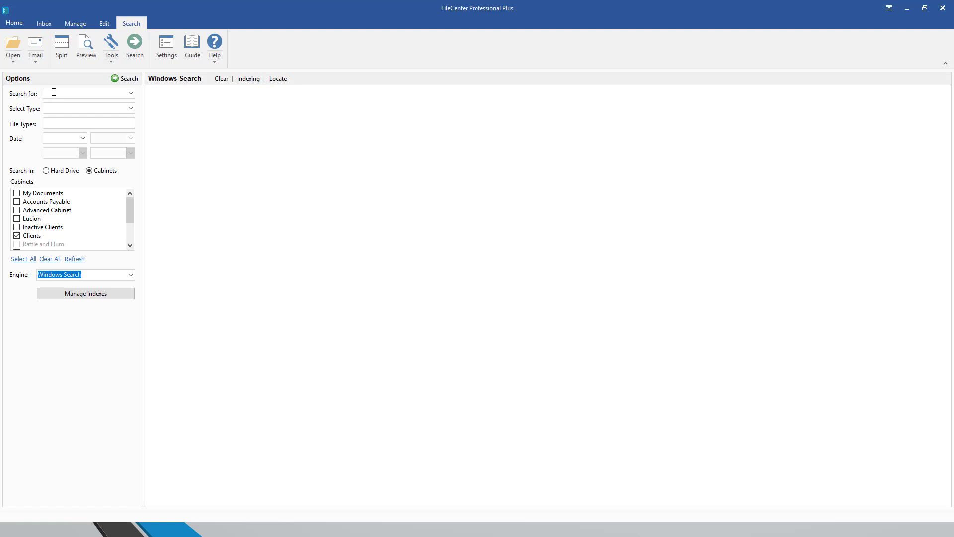
# Step: Enter the client's first name as the search term and review the available file types without choosing one
pyautogui.write('Mitch')
pyautogui.click(92, 109)
pyautogui.click(129, 109)
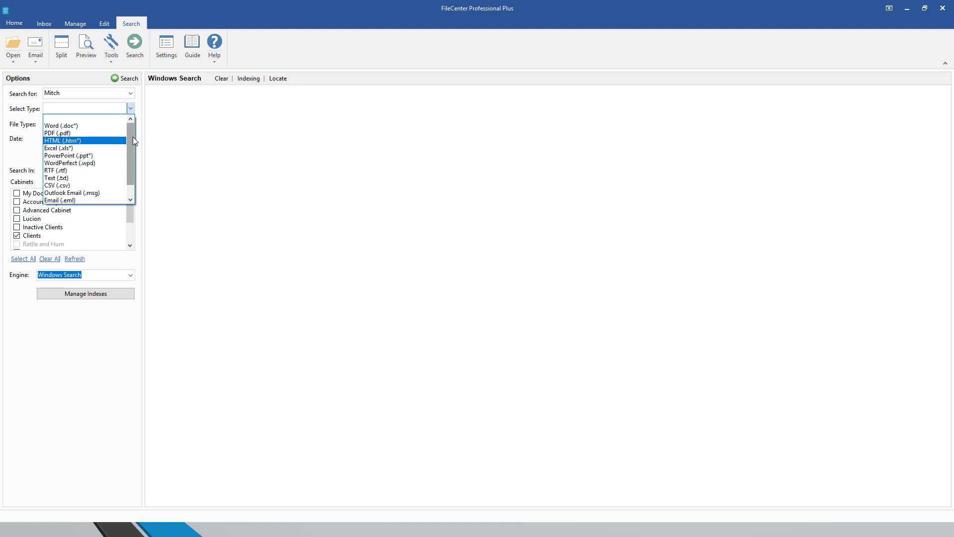
pyautogui.scroll(-1, 133, 136)
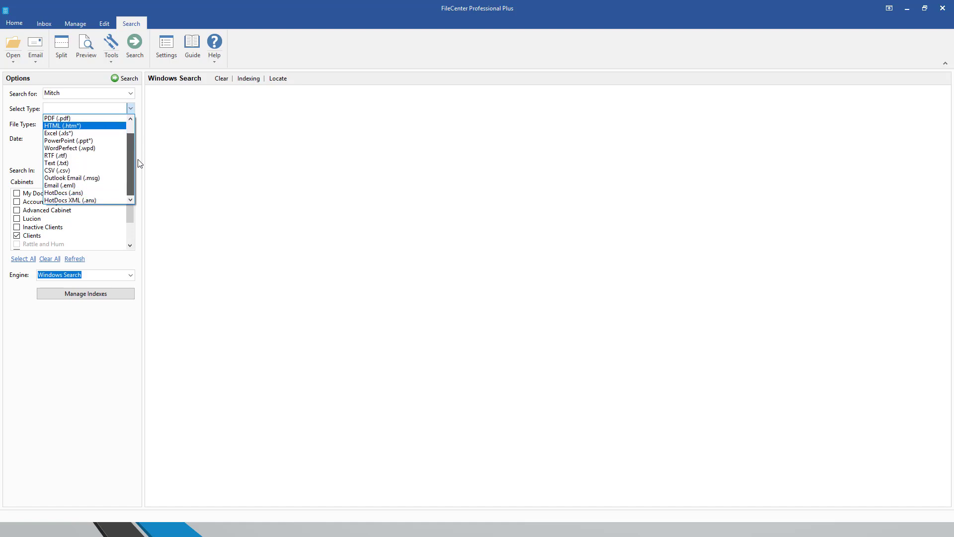
pyautogui.scroll(1, 133, 129)
pyautogui.scroll(2, 133, 129)
pyautogui.click(21, 108)
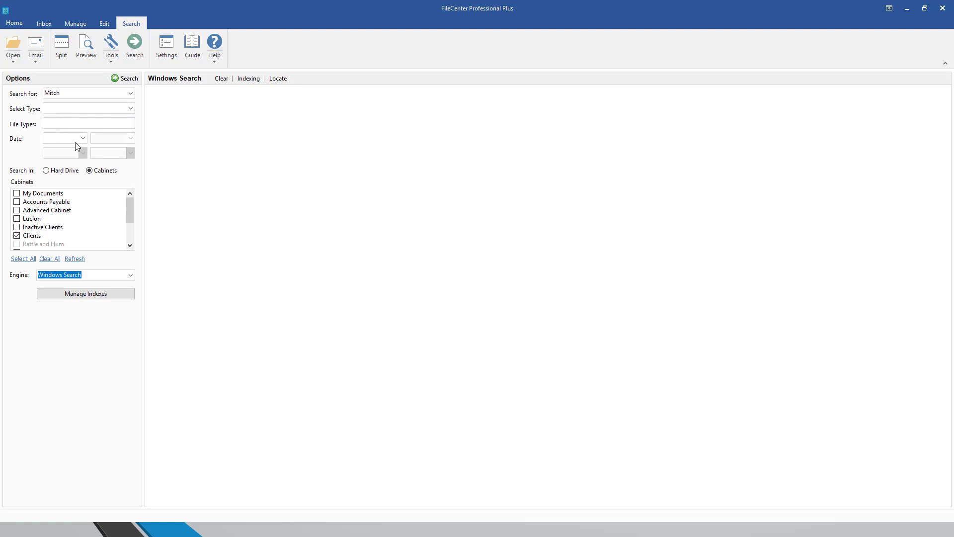
# Step: Try the Yesterday date filter, look over its Modified and Created options, and clear the filter again
pyautogui.click(78, 140)
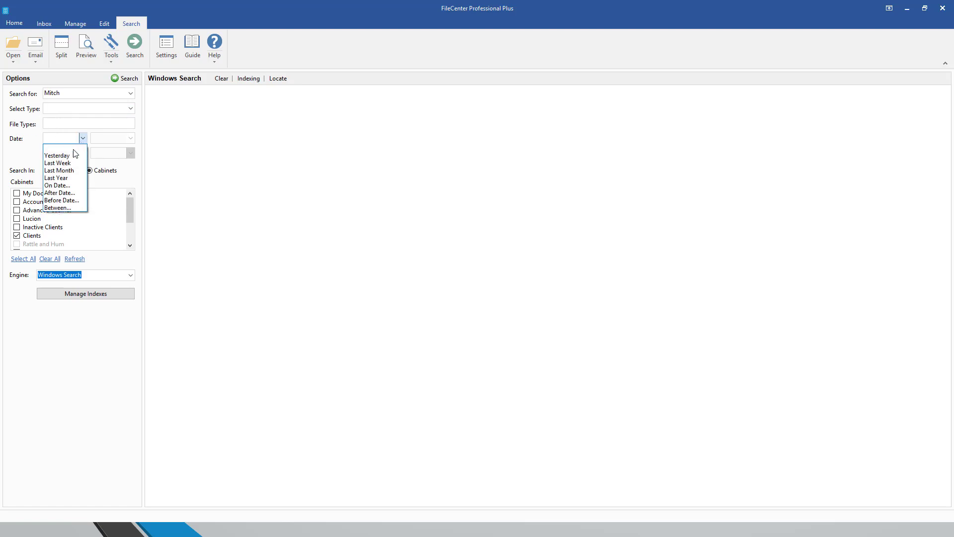
pyautogui.click(72, 156)
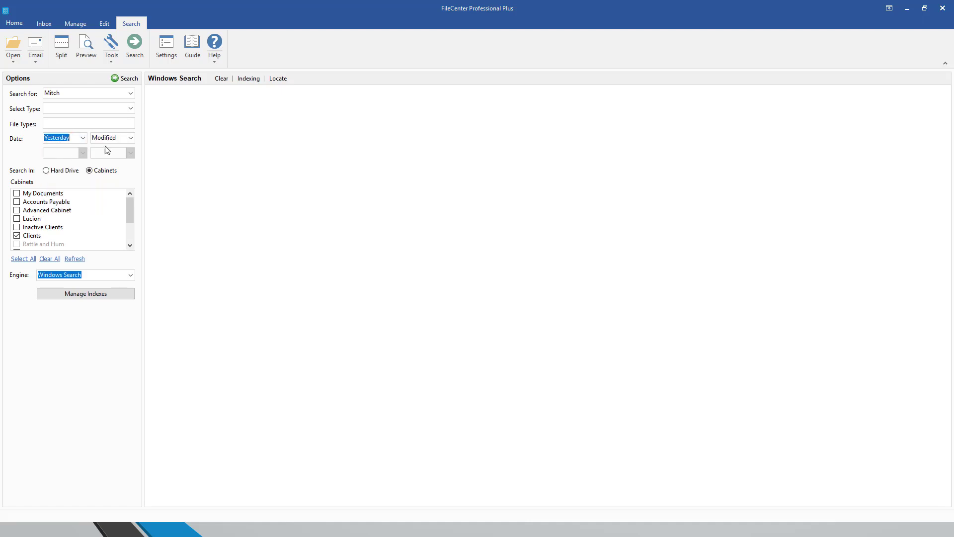
pyautogui.click(130, 138)
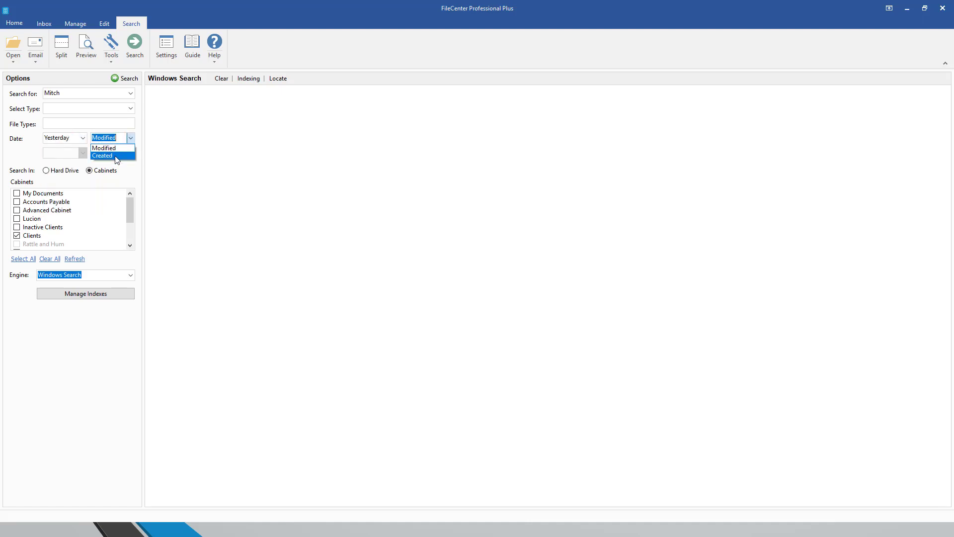
pyautogui.click(128, 138)
pyautogui.click(83, 138)
pyautogui.click(79, 148)
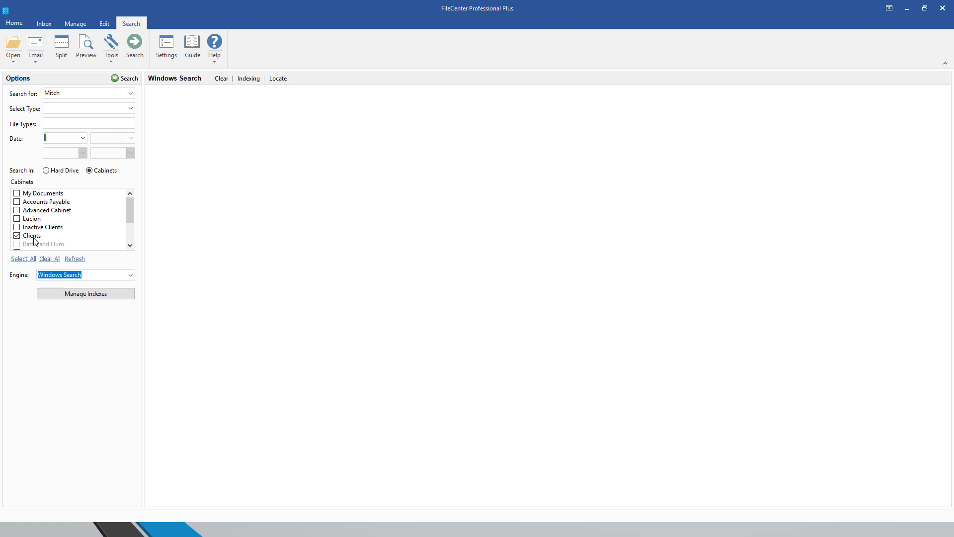
# Step: Run the search in the Clients cabinet and widen the results' Path column to show the full file paths
pyautogui.click(118, 77)
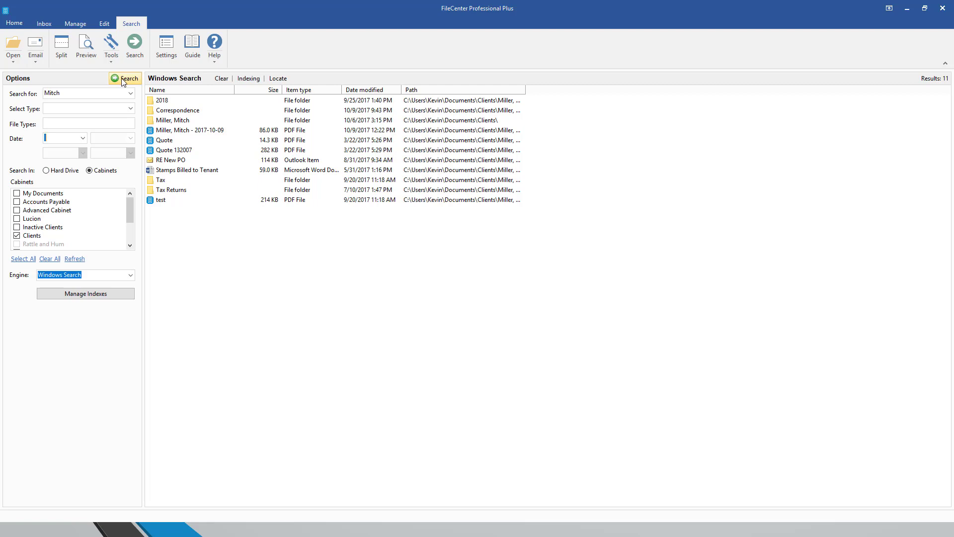
pyautogui.click(188, 132)
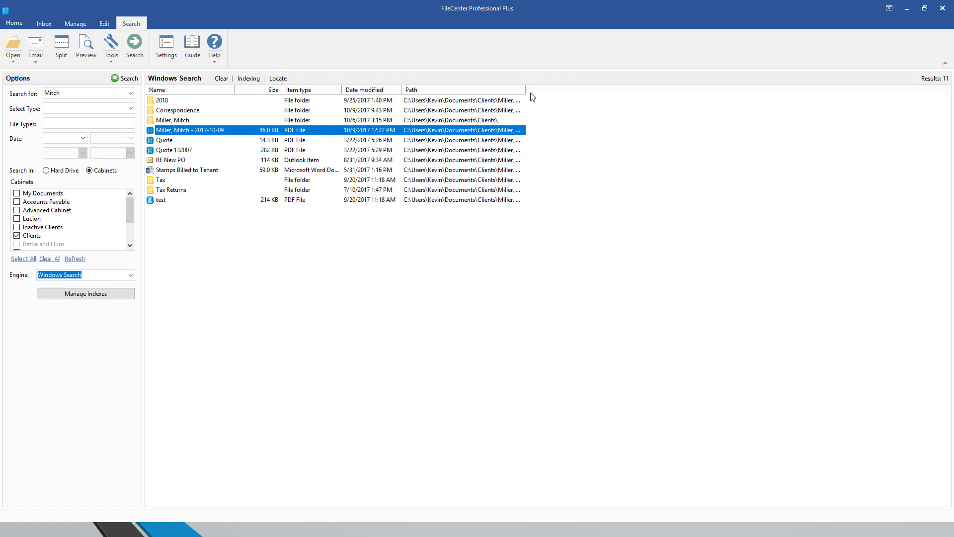
pyautogui.moveTo(526, 89); pyautogui.dragTo(680, 94)
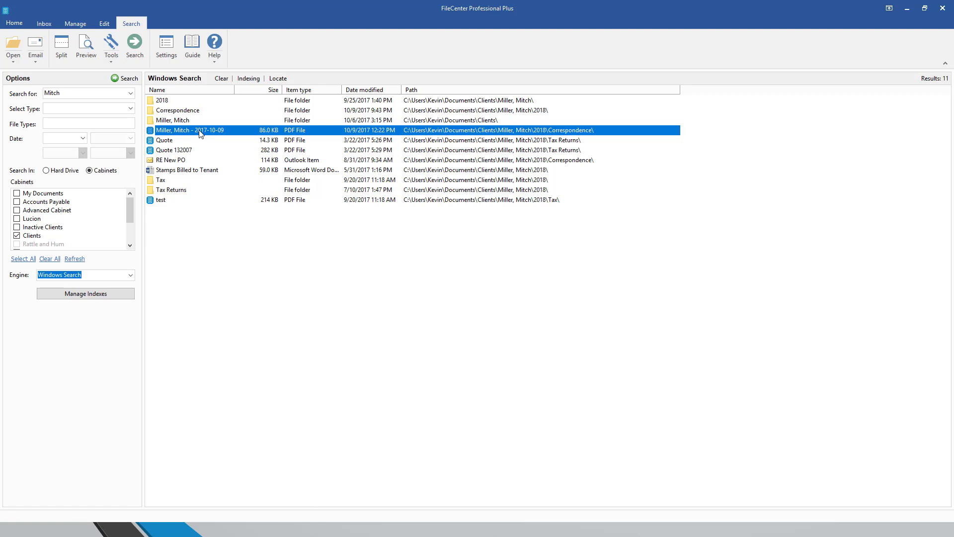
# Step: Locate the selected PDF dated 2017-10-09 in its Correspondence folder and preview its contents
pyautogui.click(281, 79)
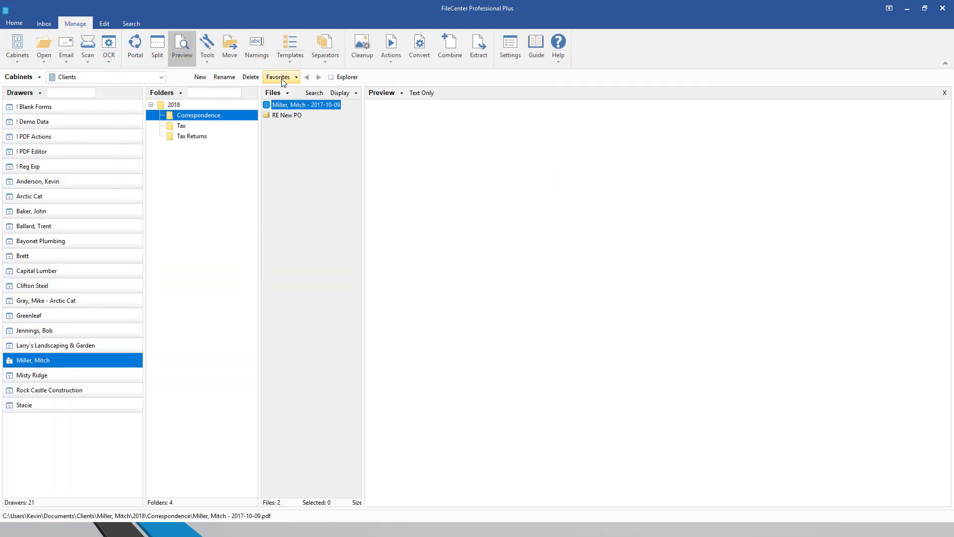
pyautogui.click(297, 116)
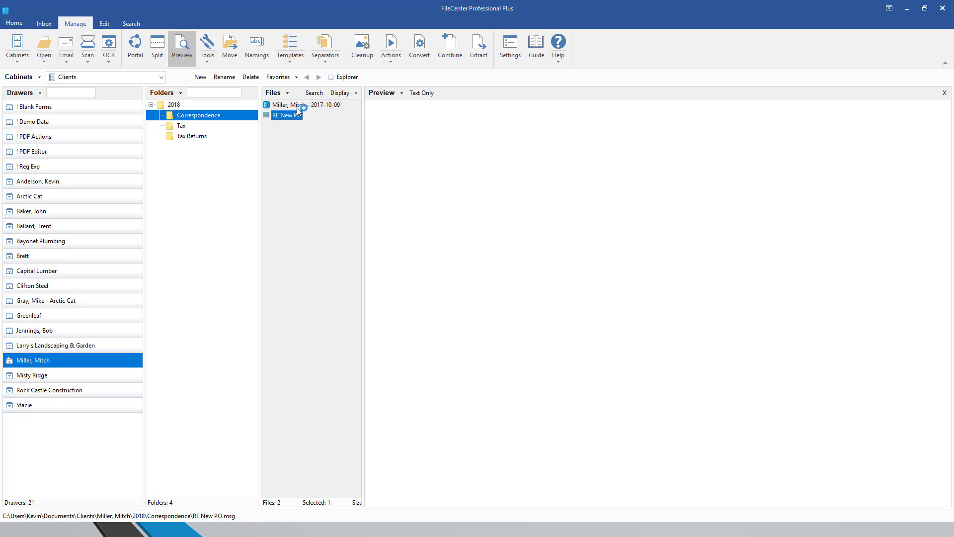
pyautogui.click(297, 105)
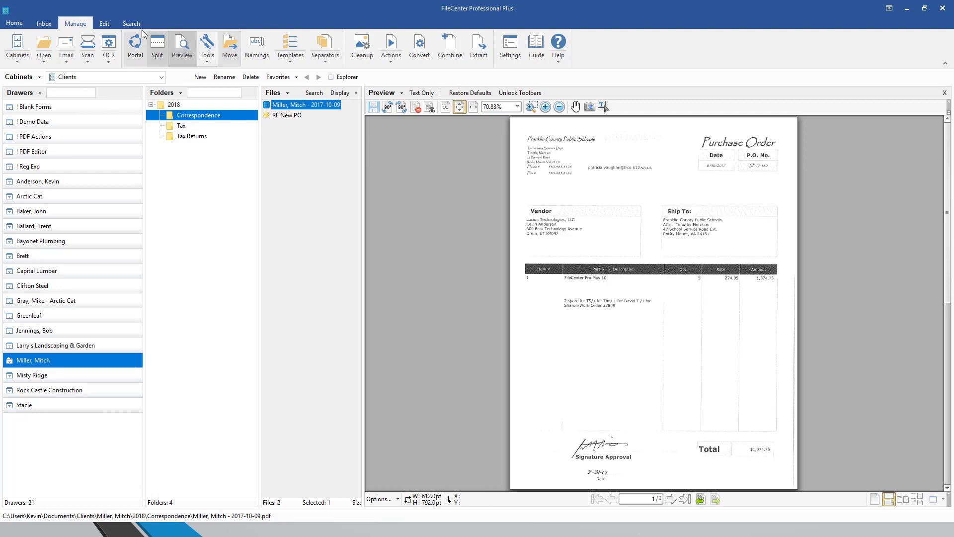
# Step: Return to the cabinet search, extend the client's first name with "and 2018", and run the search
pyautogui.click(137, 28)
pyautogui.doubleClick(90, 93)
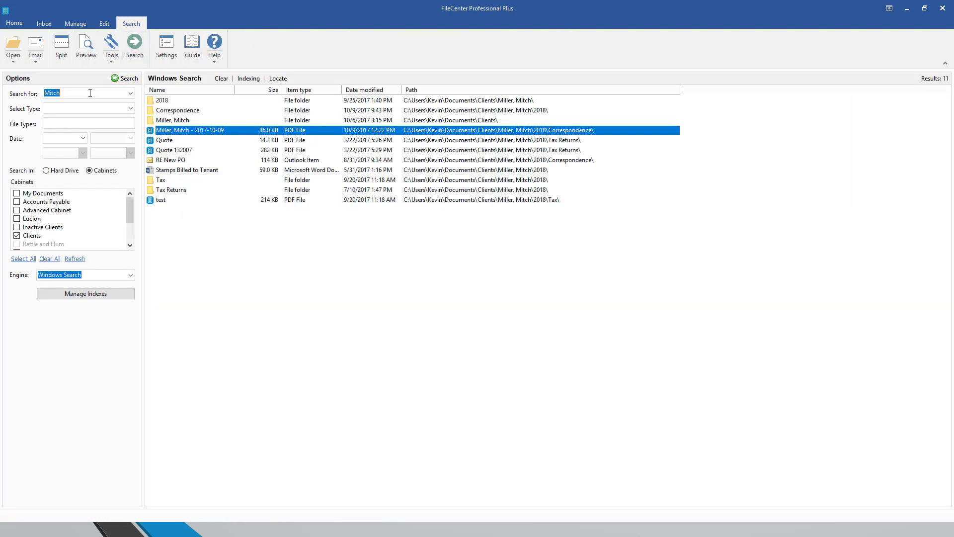
pyautogui.click(90, 93)
pyautogui.write('and 2018')
pyautogui.press('Return')
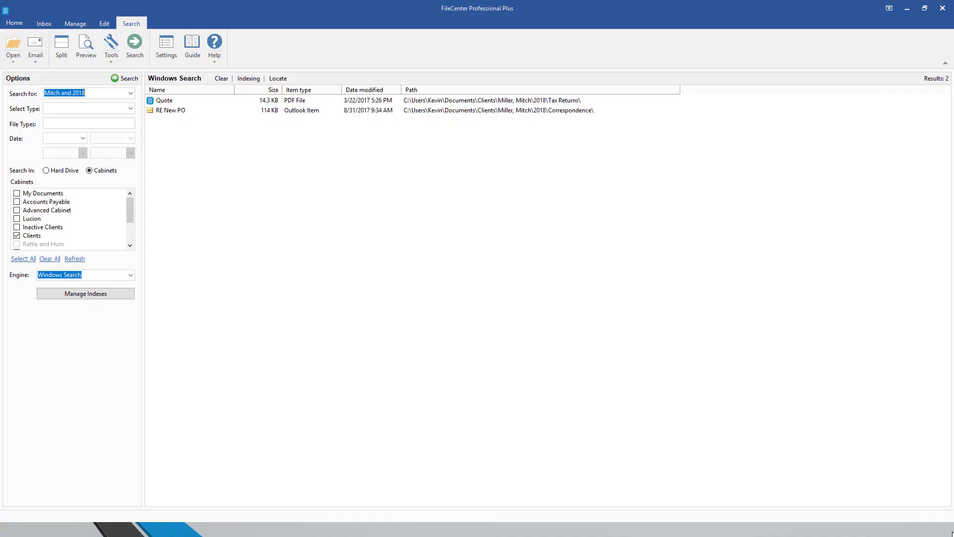
# Step: In the Clients cabinet, locate the client's drawer by first name and the Arctic Cat drawer by its name
pyautogui.click(70, 23)
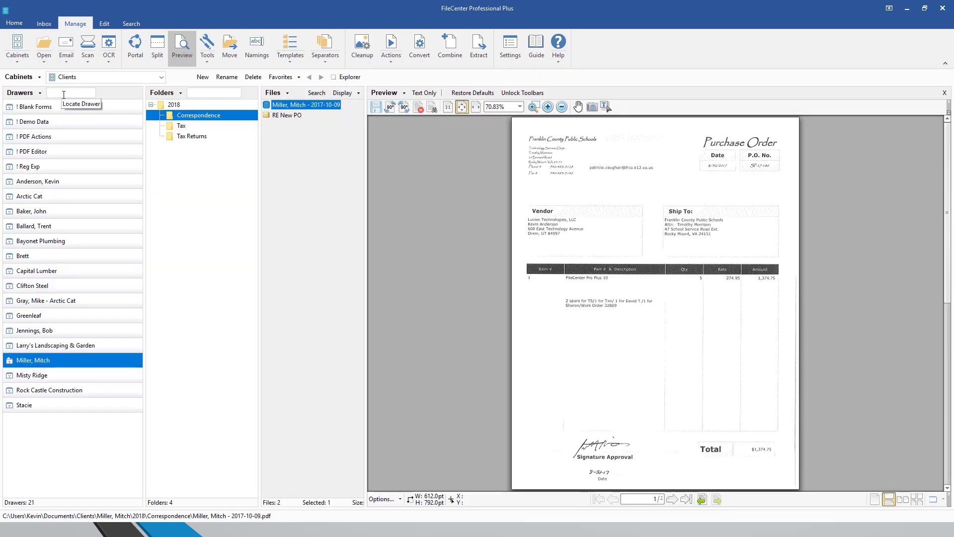
pyautogui.write('mitch')
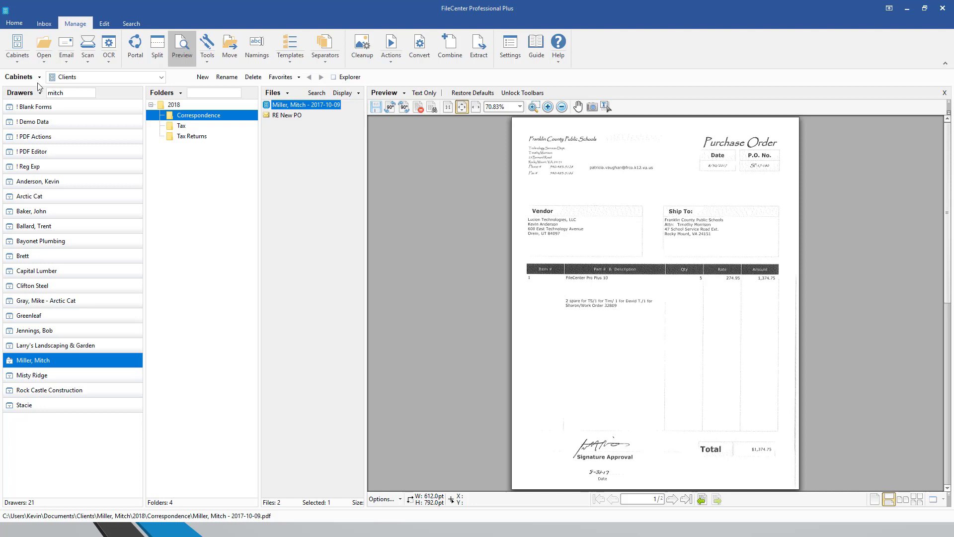
pyautogui.moveTo(76, 95); pyautogui.dragTo(6, 93)
pyautogui.write('ar')
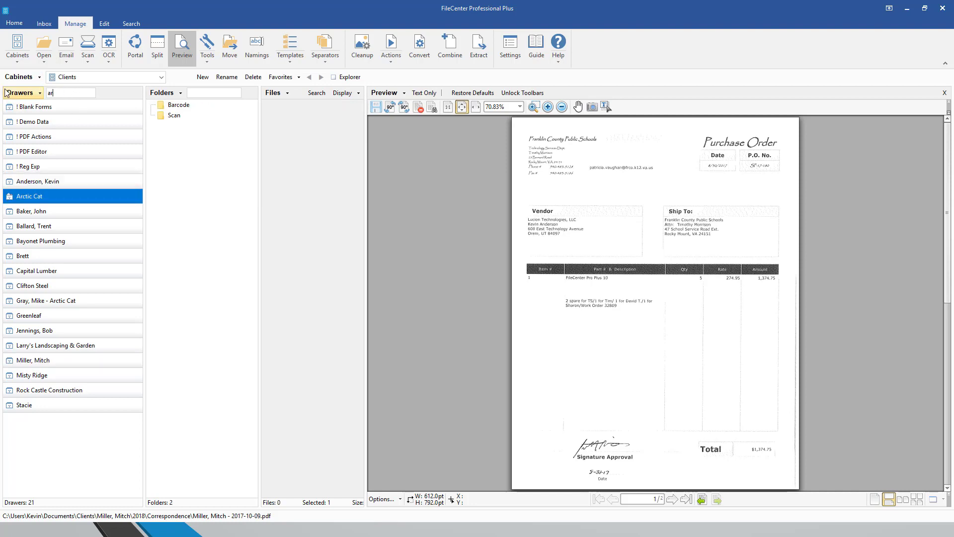
pyautogui.write('tic cat')
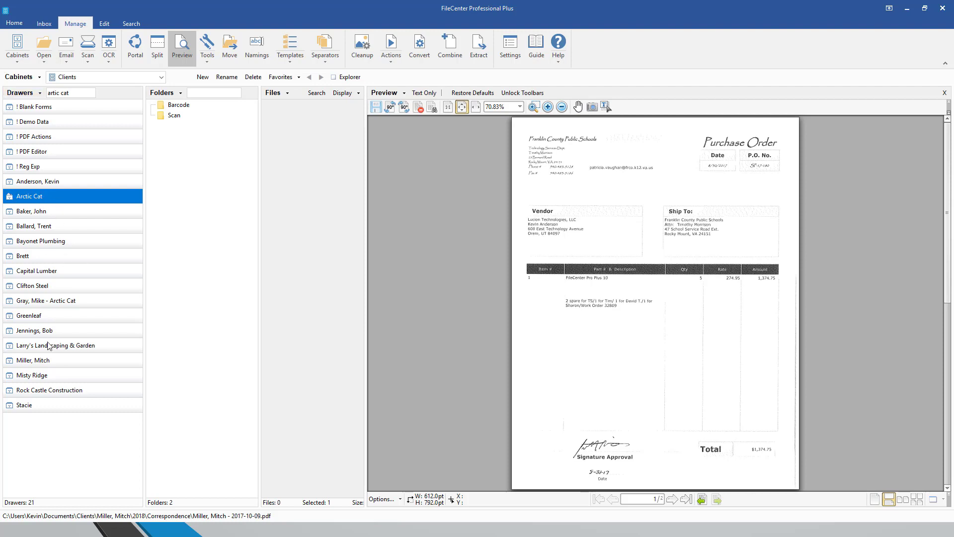
# Step: Open the client's drawer and search only the selected Correspondence folder for files matching the client's first name
pyautogui.click(43, 365)
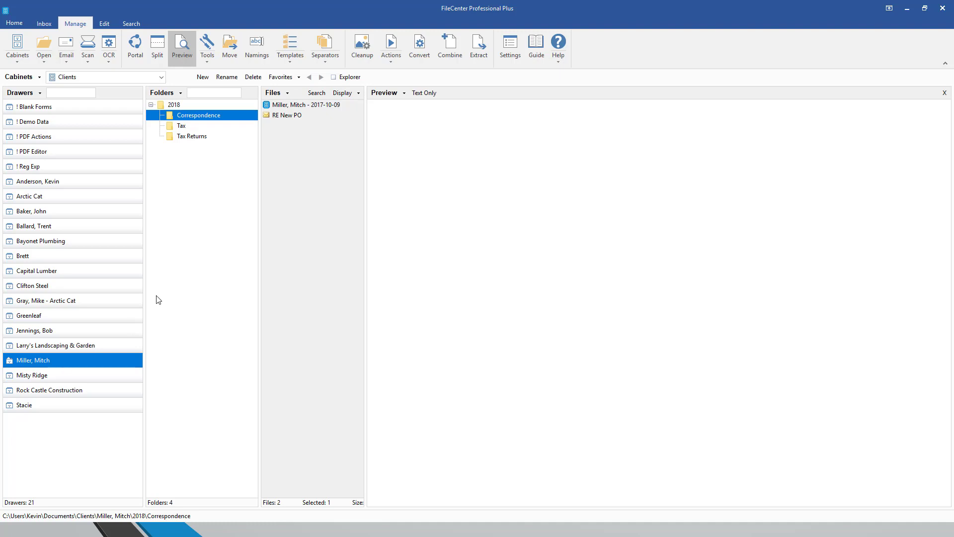
pyautogui.click(315, 94)
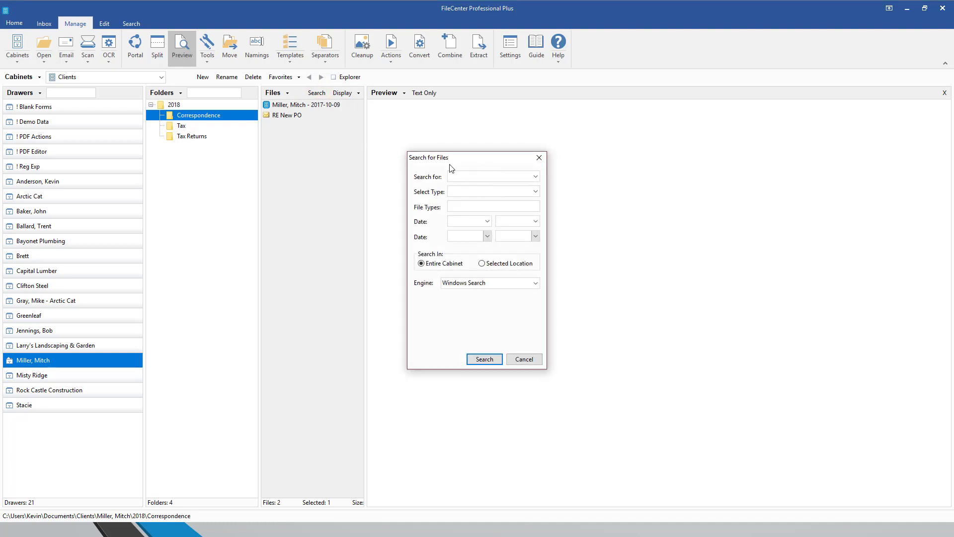
pyautogui.write('mitch')
pyautogui.click(485, 359)
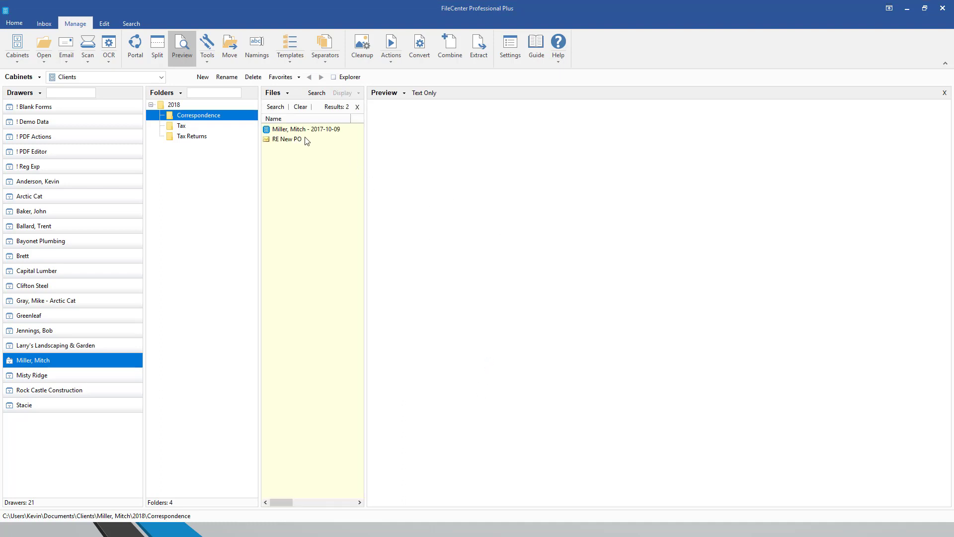
# Step: Preview the PDF dated 2017-10-09 and the RE New PO email from the folder search results
pyautogui.click(297, 130)
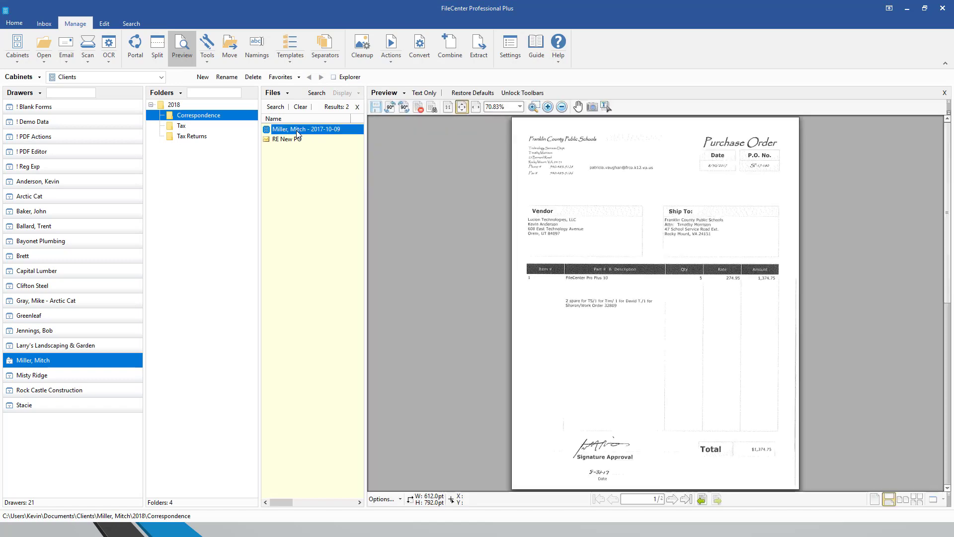
pyautogui.click(297, 140)
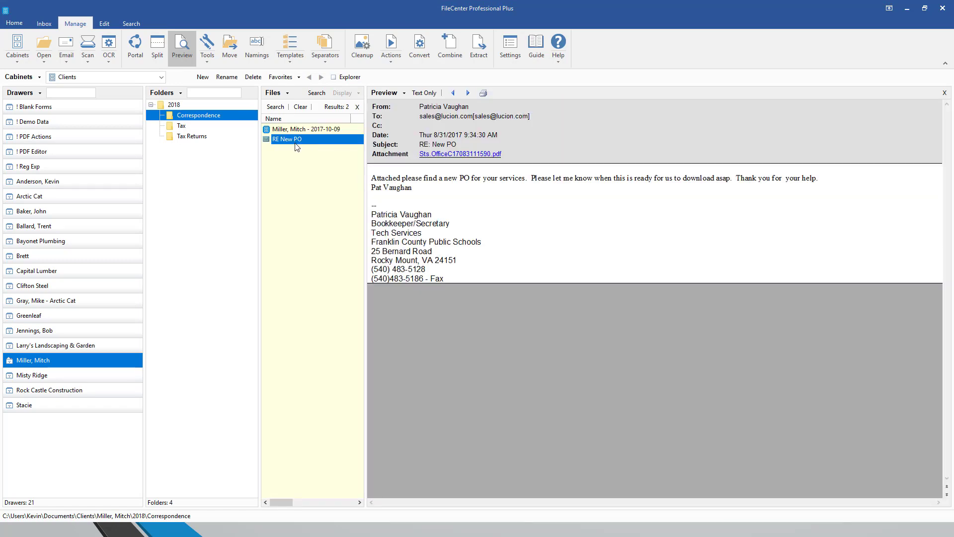
pyautogui.click(296, 130)
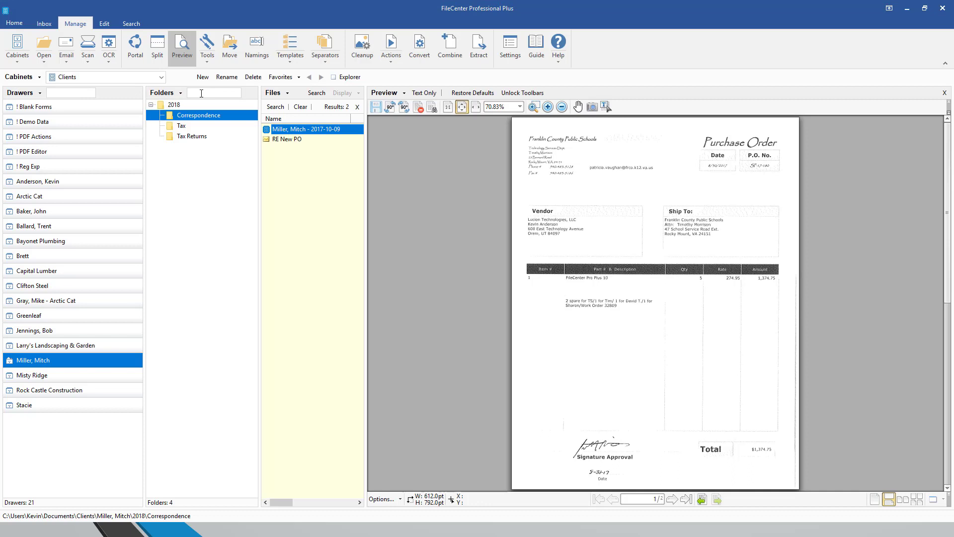
# Step: Repeat the file search for the client's first name across the entire cabinet
pyautogui.click(317, 94)
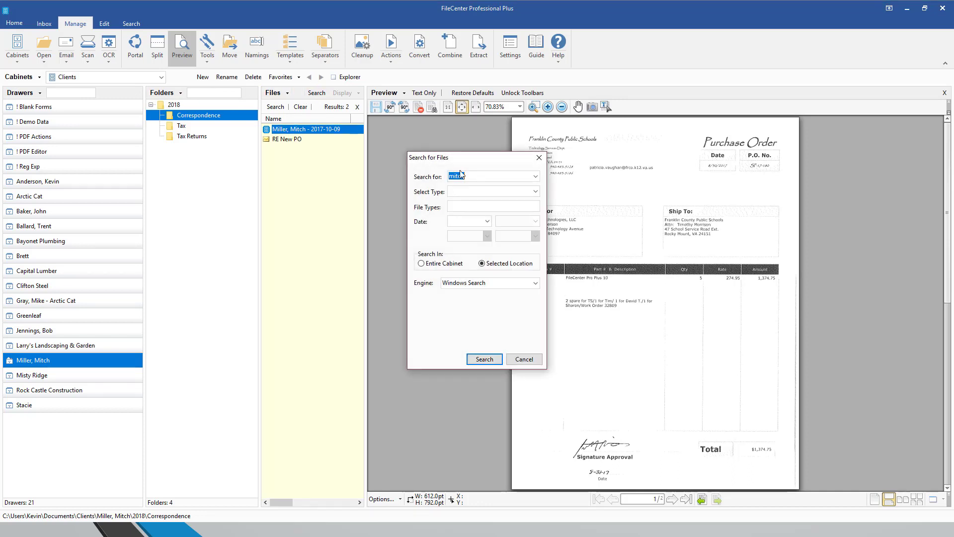
pyautogui.click(451, 264)
pyautogui.click(484, 359)
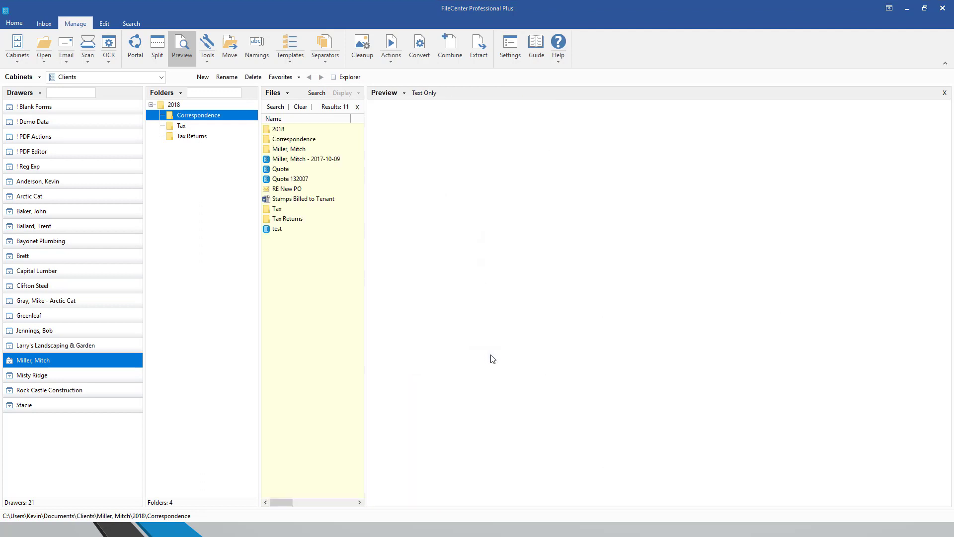